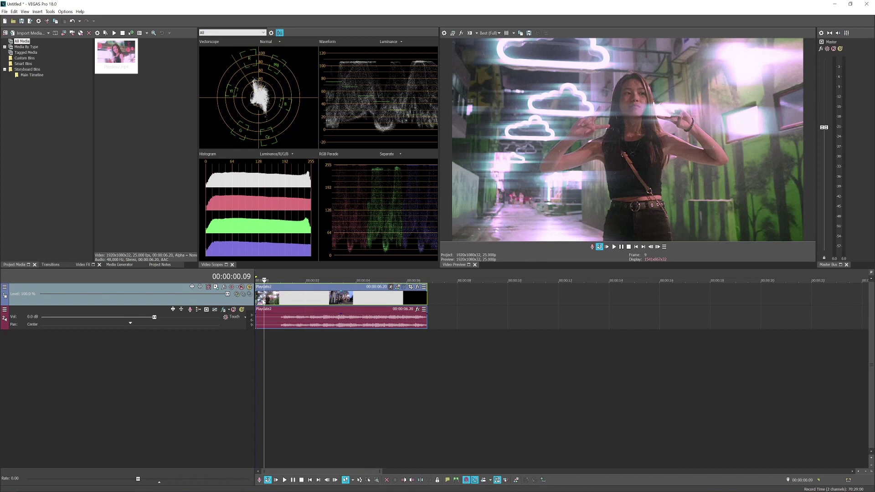
Step through the Playdate2 clip's opening frames (6, 7, 12, 16, 20) and zoom the timeline
{"action": "key", "text": "Right"}
{"action": "key", "text": "Right"}
{"action": "key", "text": "Right"}
{"action": "key", "text": "Right"}
{"action": "key", "text": "Right"}
{"action": "key", "text": "Right"}
{"action": "key", "text": "Right"}
{"action": "key", "text": "Right"}
{"action": "key", "text": "Right"}
{"action": "key", "text": "Right"}
{"action": "key", "text": "Right"}
{"action": "key", "text": "Right"}
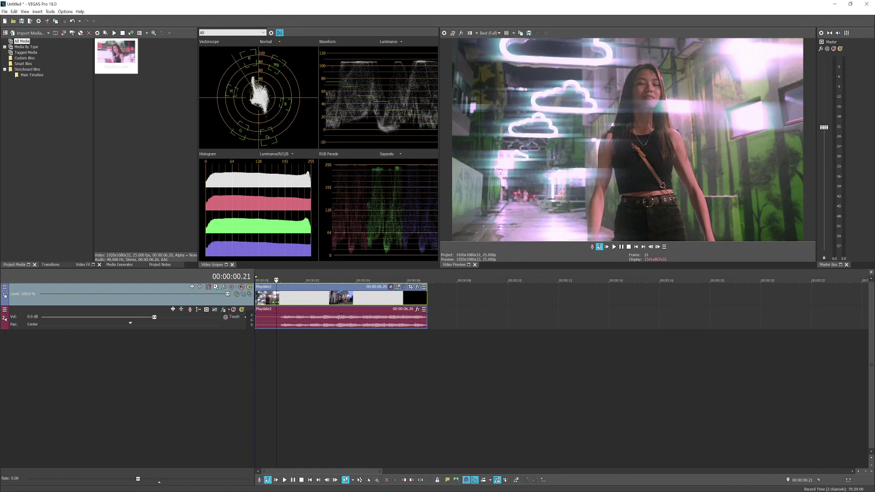
{"action": "key", "text": "Right"}
{"action": "key", "text": "Right"}
{"action": "key", "text": "Right"}
{"action": "key", "text": "Right"}
{"action": "key", "text": "Right"}
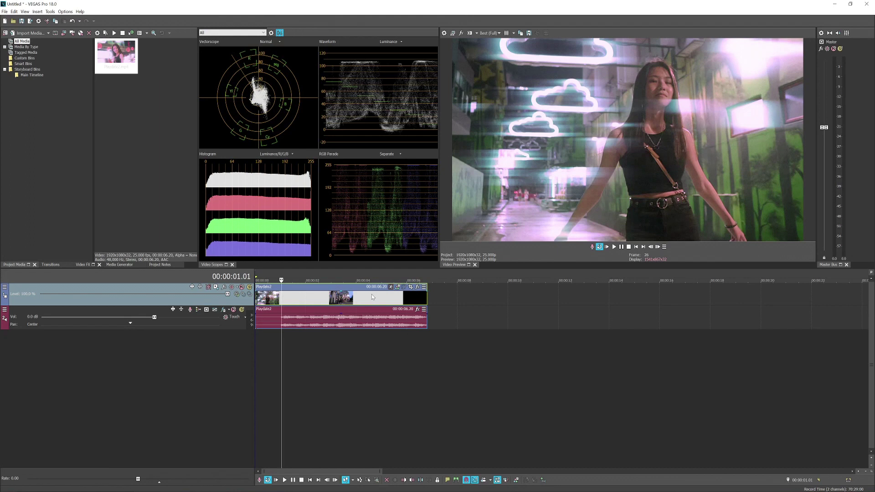
{"action": "left_click", "coordinate": [276, 301]}
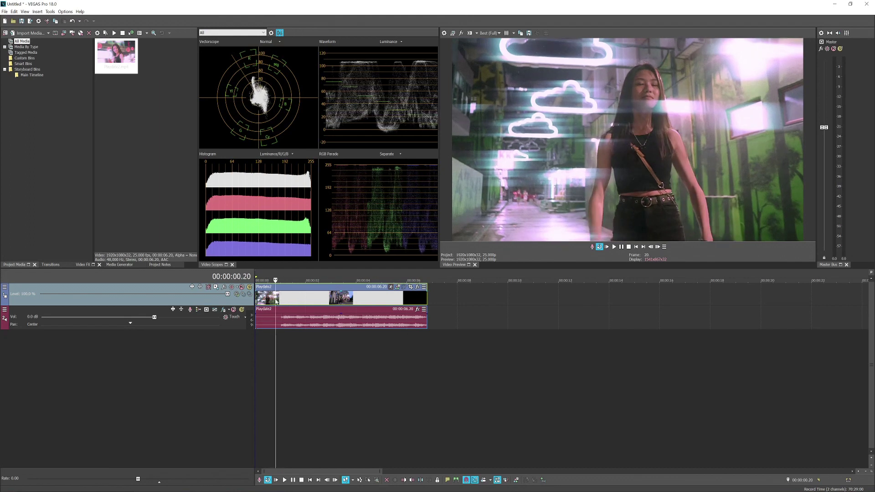
{"action": "left_click", "coordinate": [261, 280]}
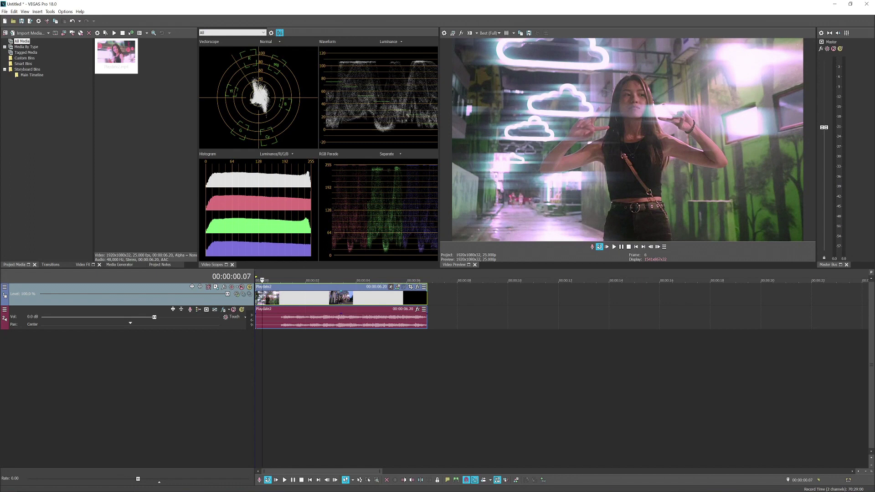
{"action": "left_click", "coordinate": [267, 279]}
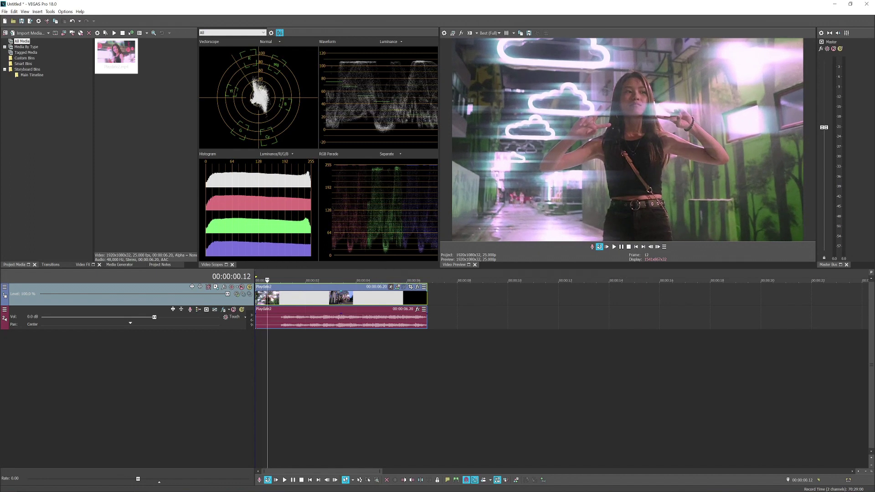
{"action": "left_click", "coordinate": [272, 300]}
{"action": "left_click", "coordinate": [263, 298]}
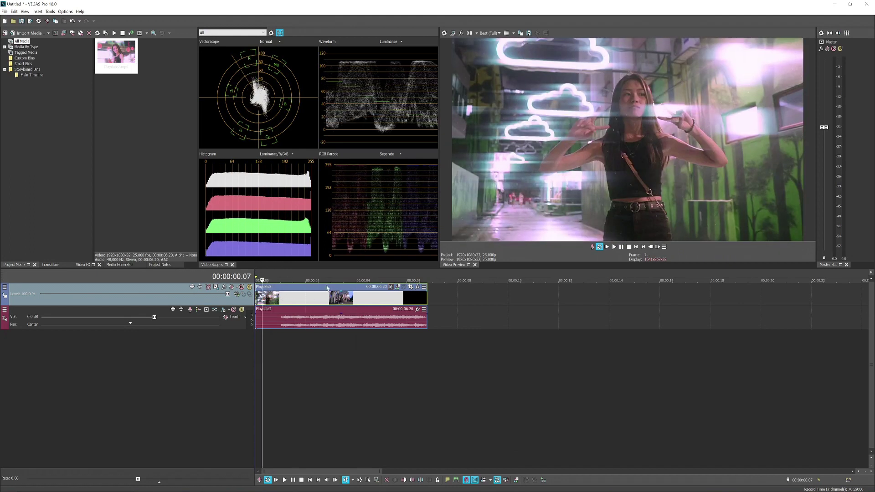
{"action": "scroll", "coordinate": [399, 272], "scroll_direction": "up", "scroll_amount": 1}
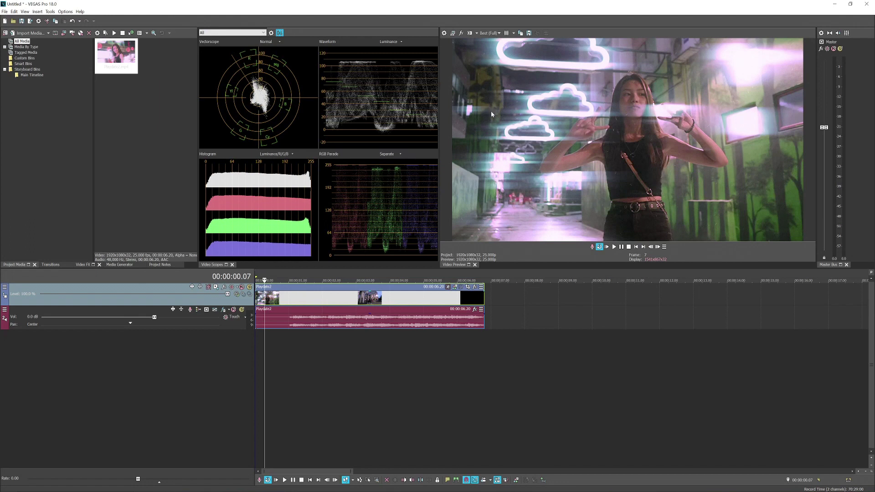
In the project video properties, set the frame width to 1080
{"action": "left_click", "coordinate": [443, 33]}
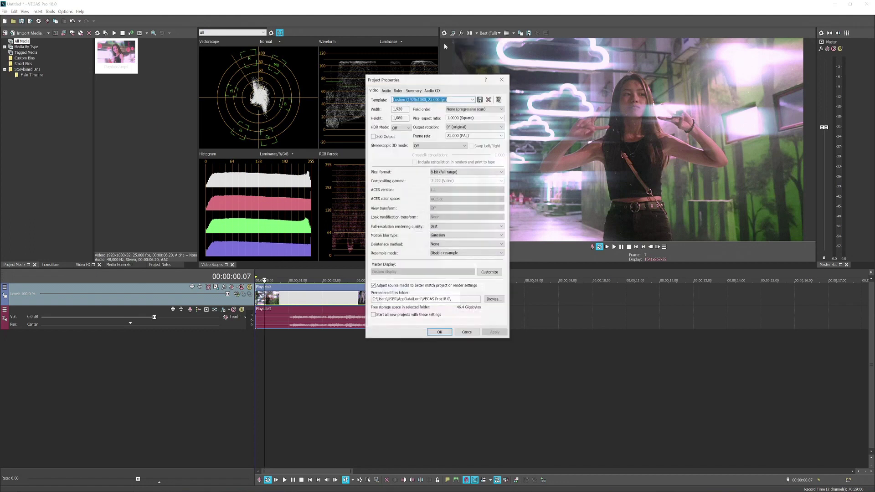
{"action": "left_click_drag", "start_coordinate": [427, 76], "coordinate": [380, 67]}
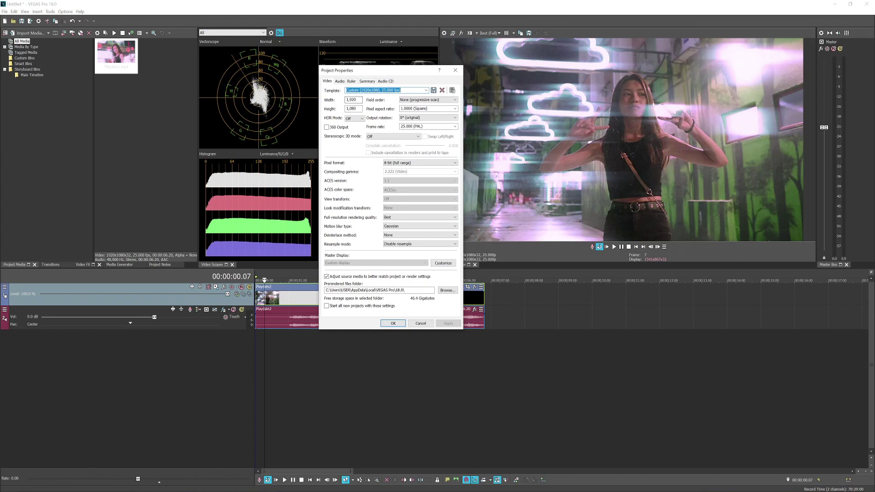
{"action": "key", "text": "Tab"}
{"action": "type", "text": "1080"}
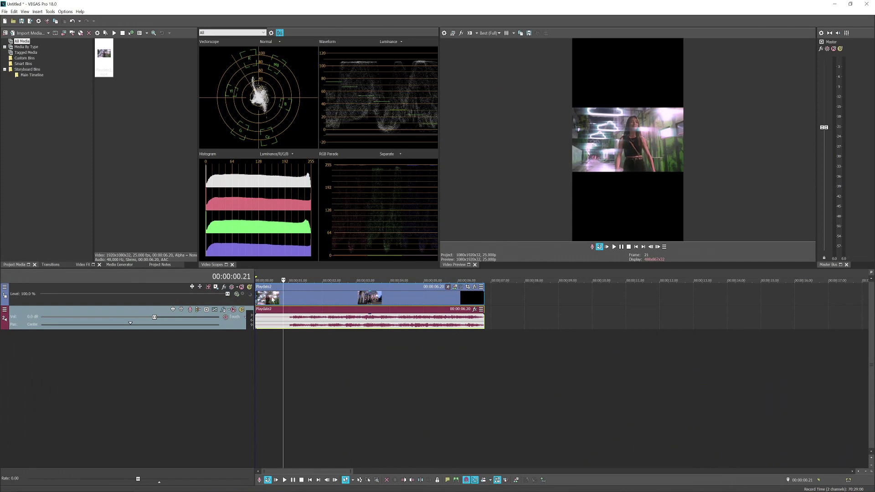
Copy the Playdate2 clip to about 00:00:09 on the timeline
{"action": "left_click_drag", "start_coordinate": [286, 297], "coordinate": [810, 295]}
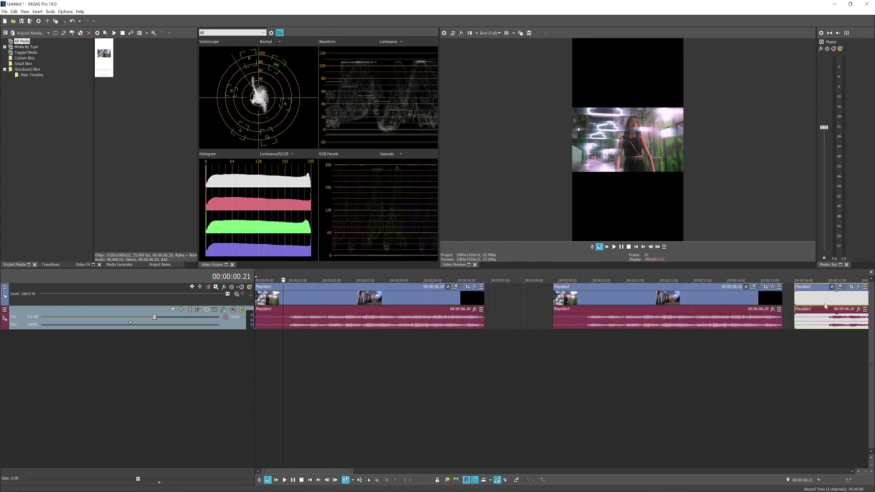
{"action": "left_click", "coordinate": [259, 298]}
{"action": "left_click", "coordinate": [255, 297]}
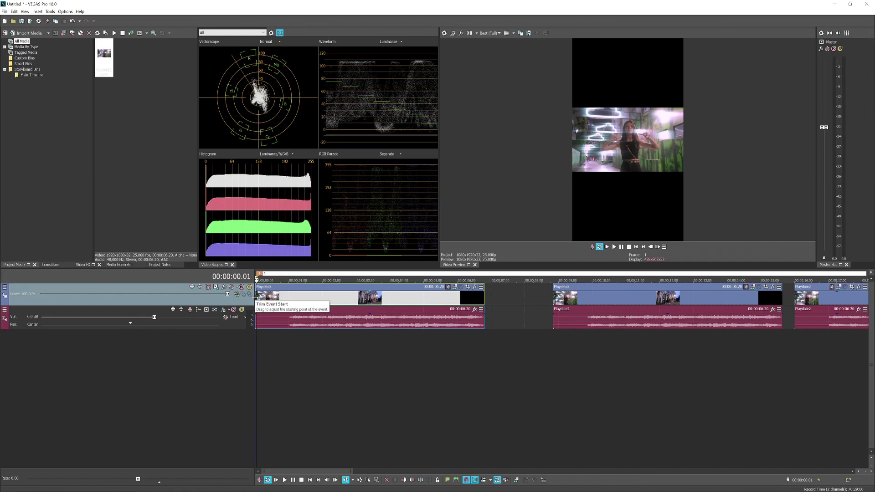
Check the three clip copies, then apply Event Pan/Crop to the first to fill the frame
{"action": "left_click", "coordinate": [563, 299]}
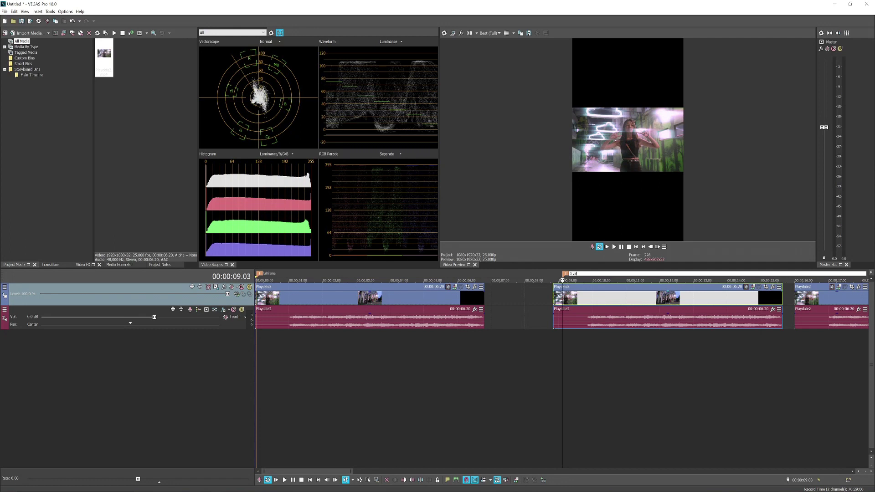
{"action": "left_click", "coordinate": [806, 318]}
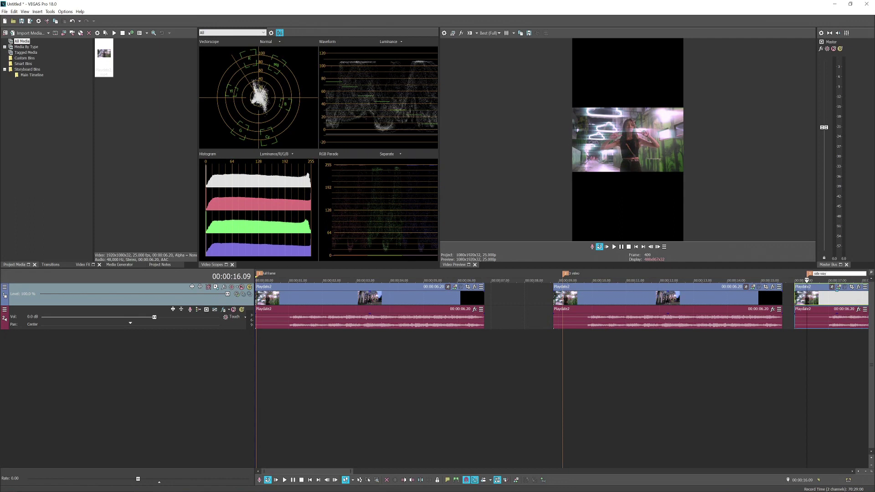
{"action": "left_click", "coordinate": [332, 300]}
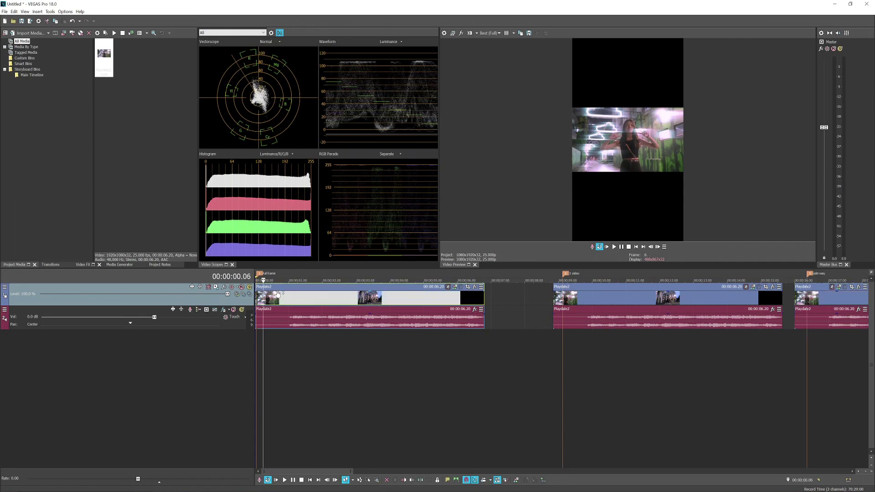
{"action": "key", "text": "ctrl+Home"}
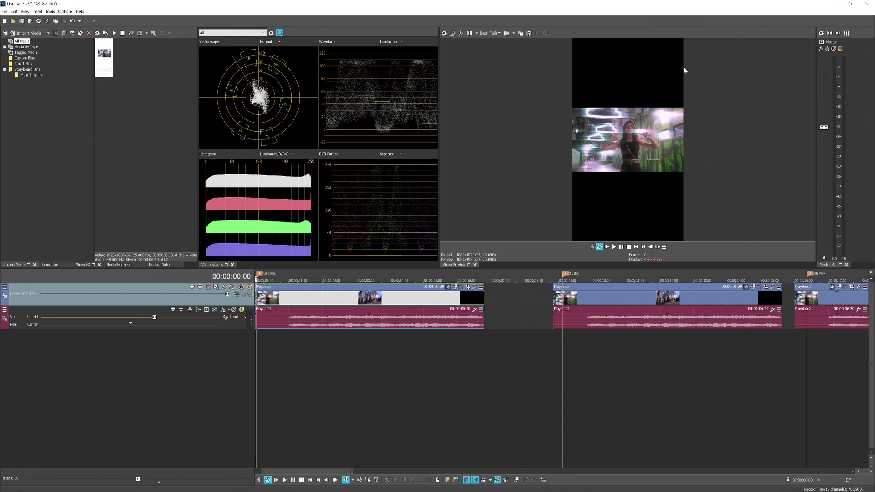
{"action": "left_click", "coordinate": [467, 288]}
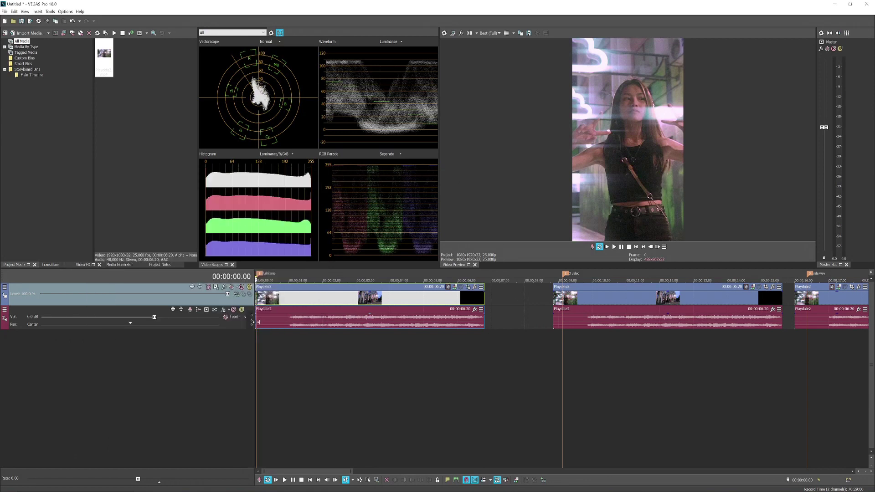
Mute the audio track and play the full-frame vertical clip
{"action": "left_click", "coordinate": [233, 310]}
{"action": "left_click", "coordinate": [299, 303]}
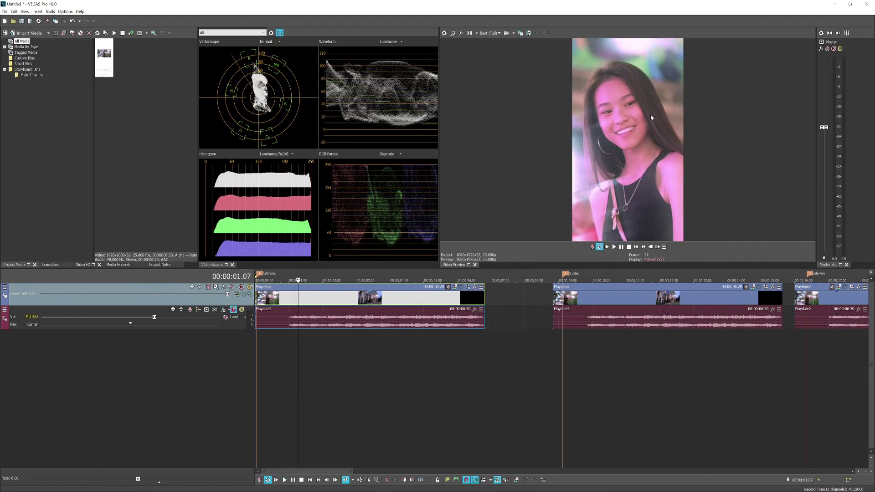
{"action": "key", "text": "space"}
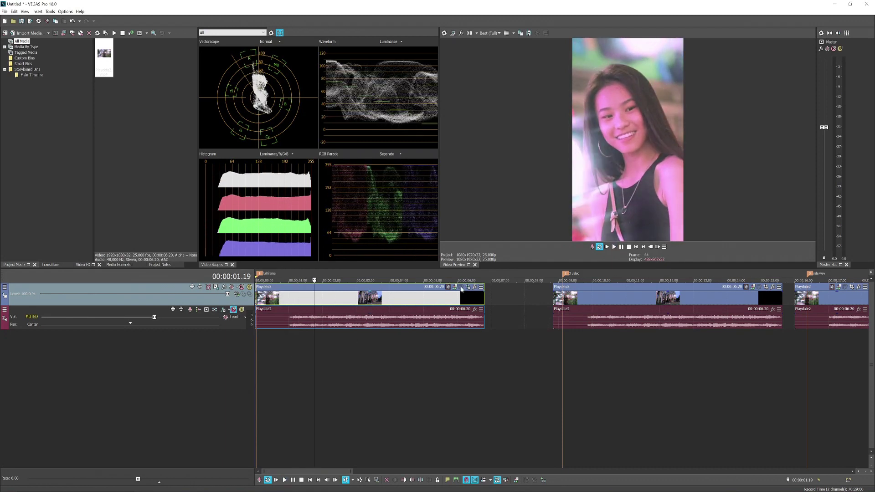
Nudge the first clip's Pan/Crop framing slightly right, then select the second copy
{"action": "left_click", "coordinate": [468, 287]}
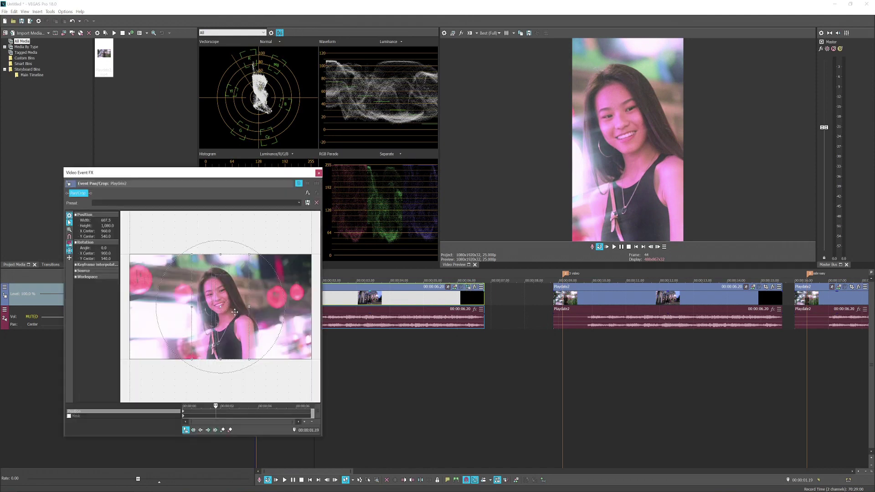
{"action": "left_click_drag", "start_coordinate": [235, 312], "coordinate": [234, 312]}
{"action": "left_click", "coordinate": [319, 173]}
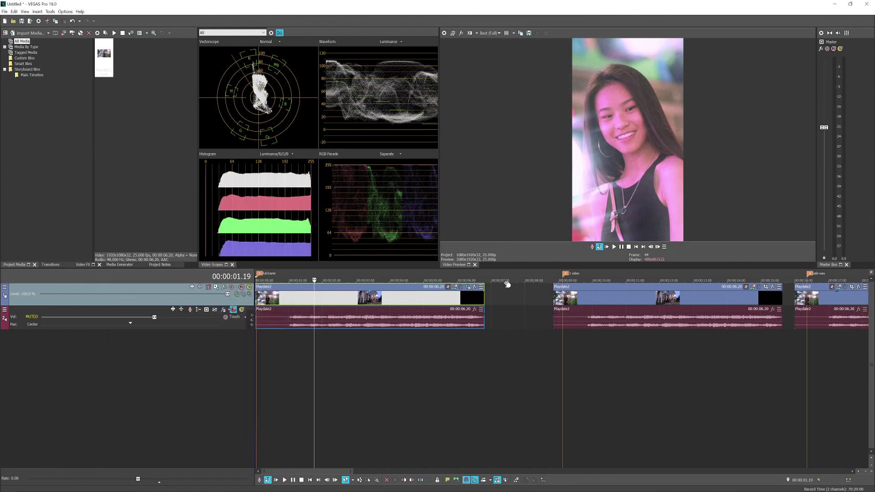
{"action": "left_click", "coordinate": [577, 308]}
{"action": "scroll", "coordinate": [593, 301], "scroll_direction": "down", "scroll_amount": 1}
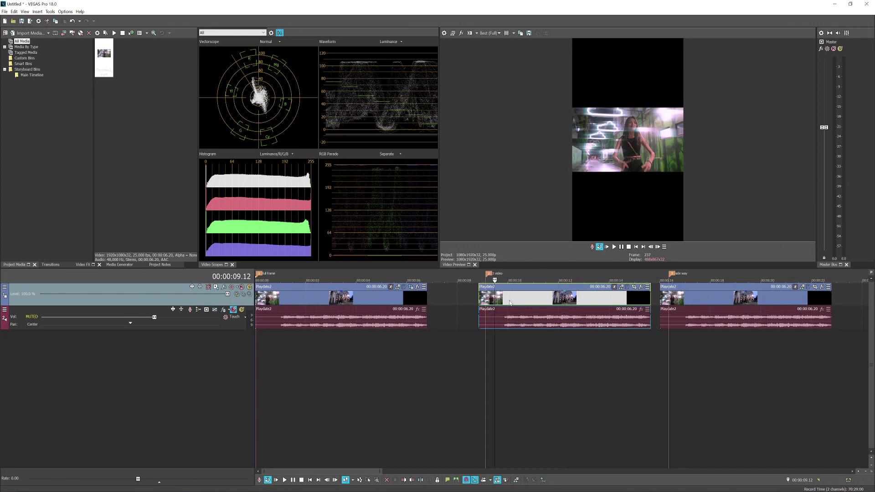
Move the middle clip onto its own video track and duplicate that track twice
{"action": "left_click_drag", "start_coordinate": [510, 306], "coordinate": [510, 342]}
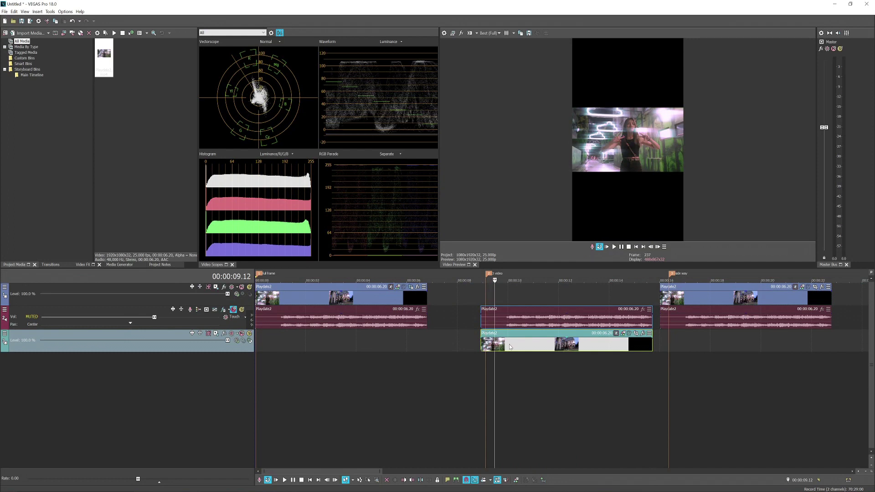
{"action": "right_click", "coordinate": [208, 350]}
{"action": "left_click", "coordinate": [244, 369]}
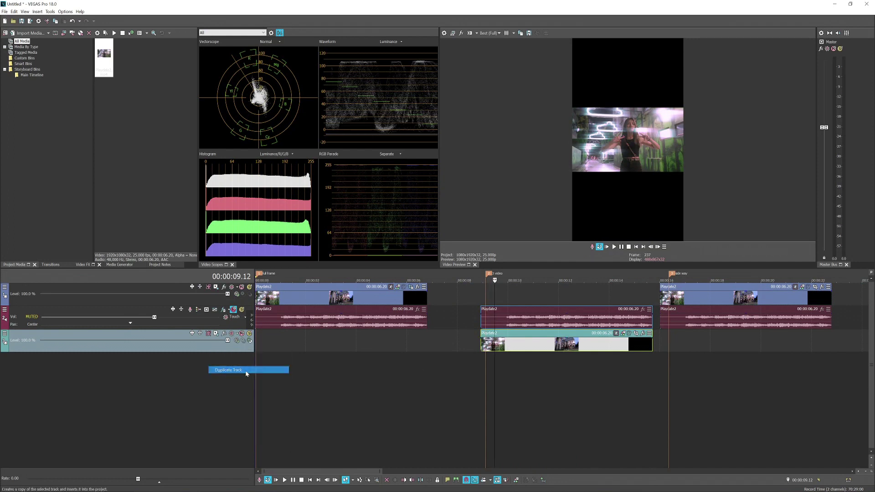
{"action": "right_click", "coordinate": [206, 353]}
{"action": "left_click", "coordinate": [246, 372]}
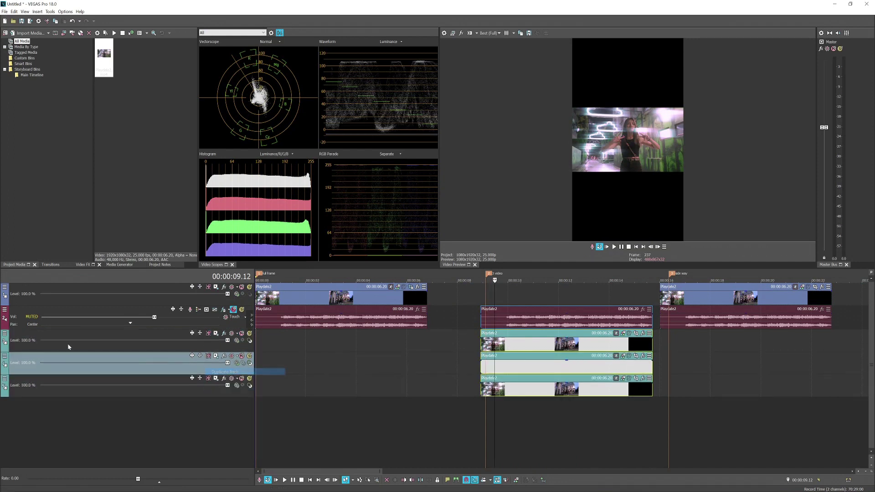
Rename the three tracks Top, Middle and Bottom, then bring up Top's Track Motion
{"action": "double_click", "coordinate": [62, 334]}
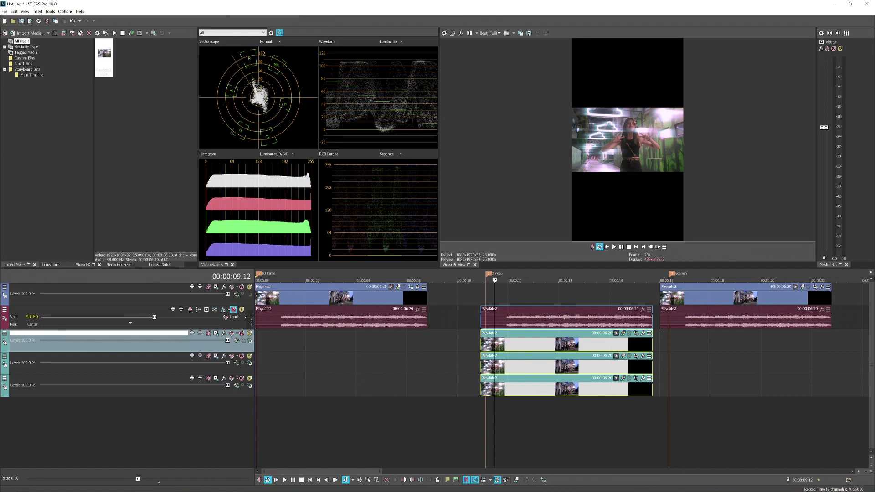
{"action": "double_click", "coordinate": [16, 356]}
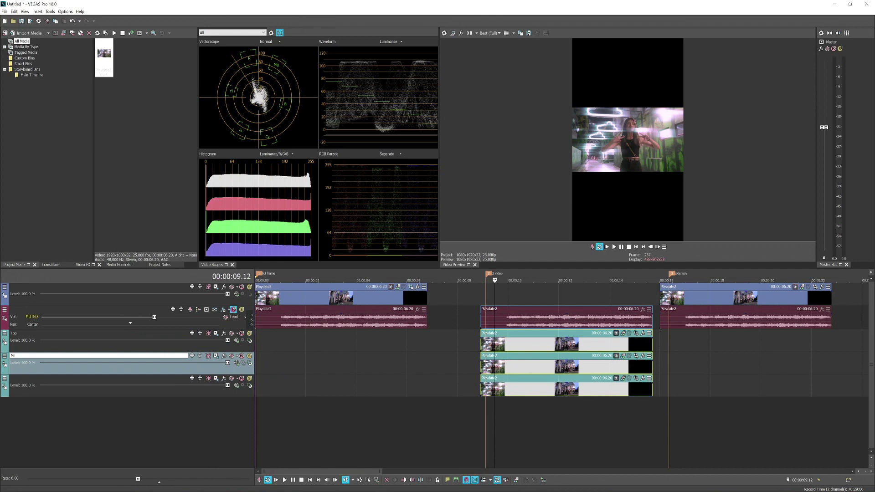
{"action": "double_click", "coordinate": [23, 378]}
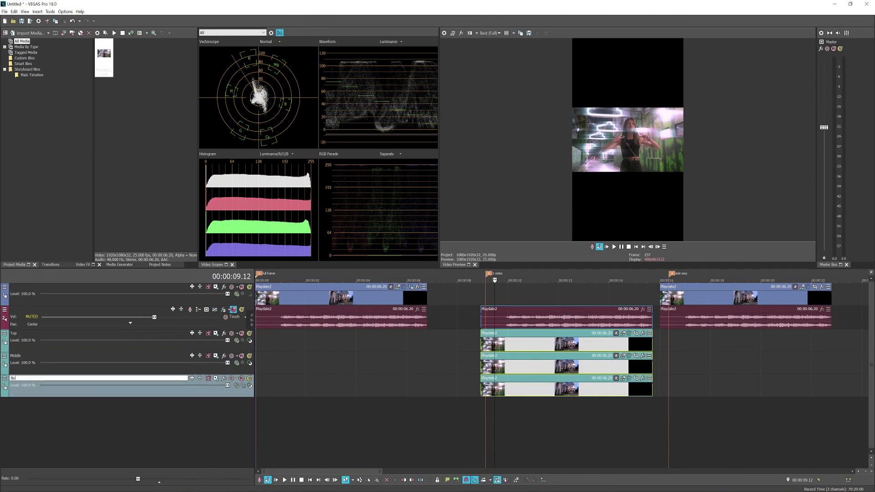
{"action": "left_click", "coordinate": [496, 346]}
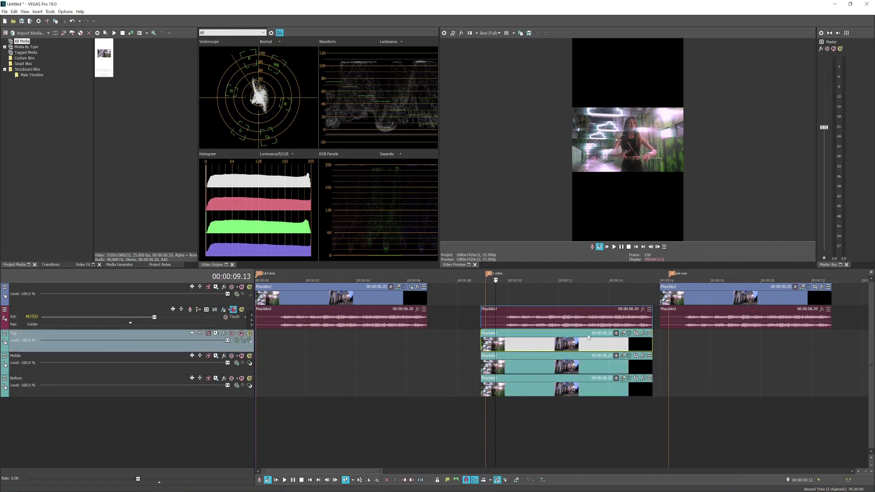
{"action": "left_click", "coordinate": [217, 334]}
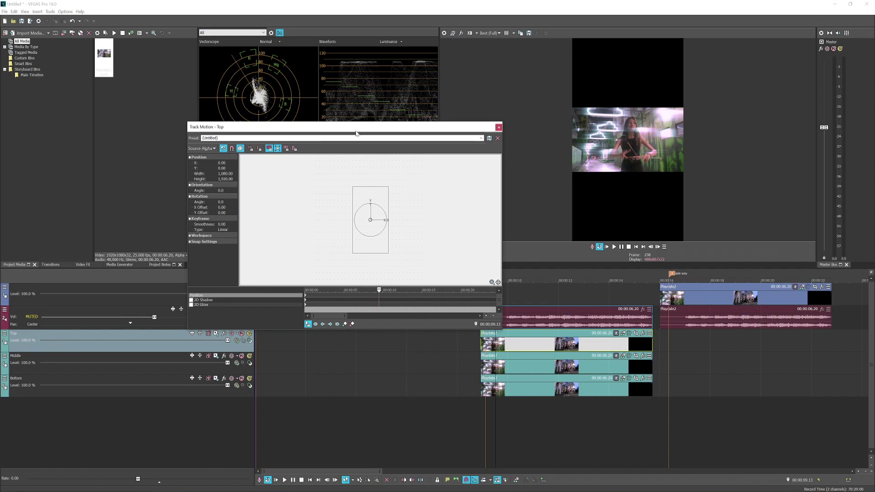
Apply the Top motion preset (Y 657) to the Top track
{"action": "left_click_drag", "start_coordinate": [357, 127], "coordinate": [300, 127]}
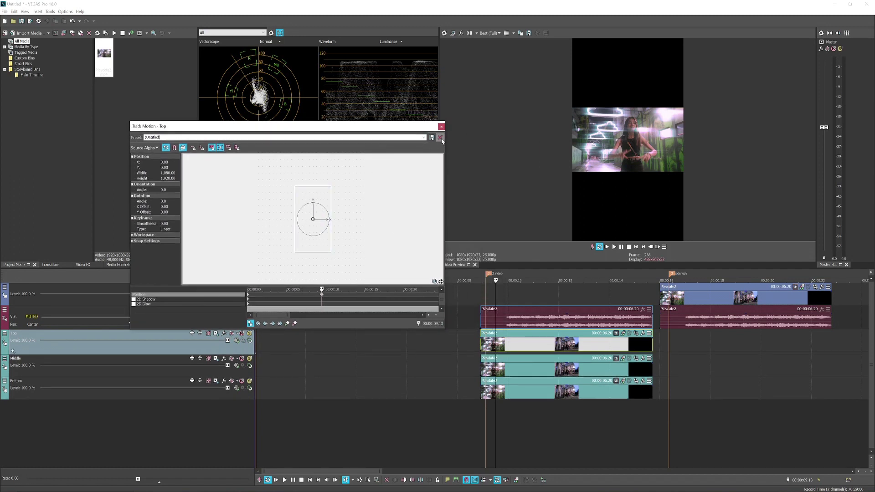
{"action": "left_click", "coordinate": [423, 137]}
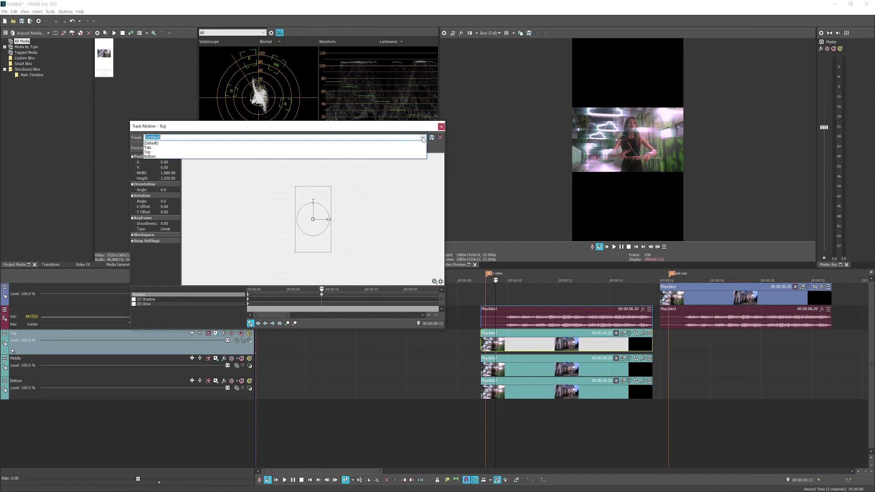
{"action": "left_click", "coordinate": [391, 152]}
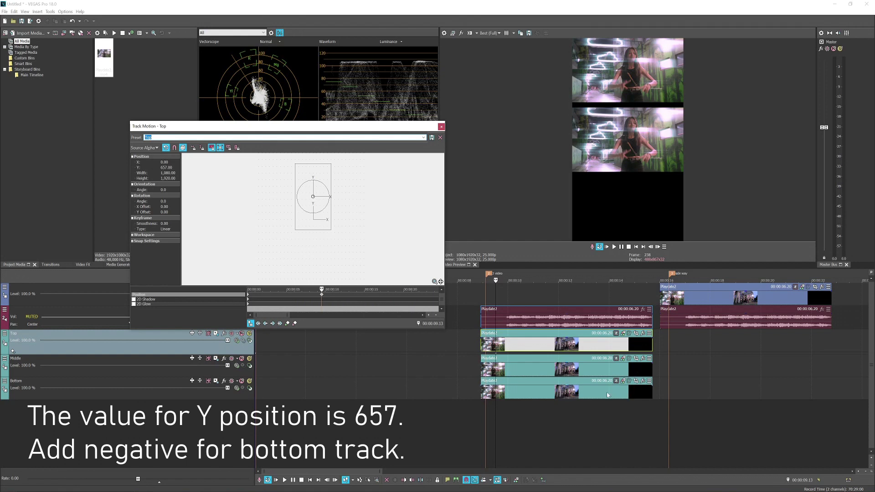
Apply the Bottom preset (Y -657) to the Bottom track and close Track Motion
{"action": "left_click", "coordinate": [215, 381]}
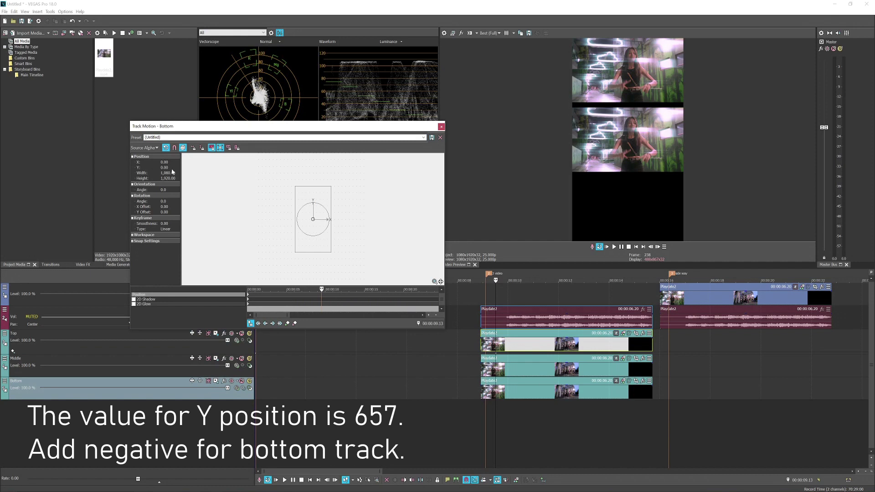
{"action": "left_click", "coordinate": [423, 139]}
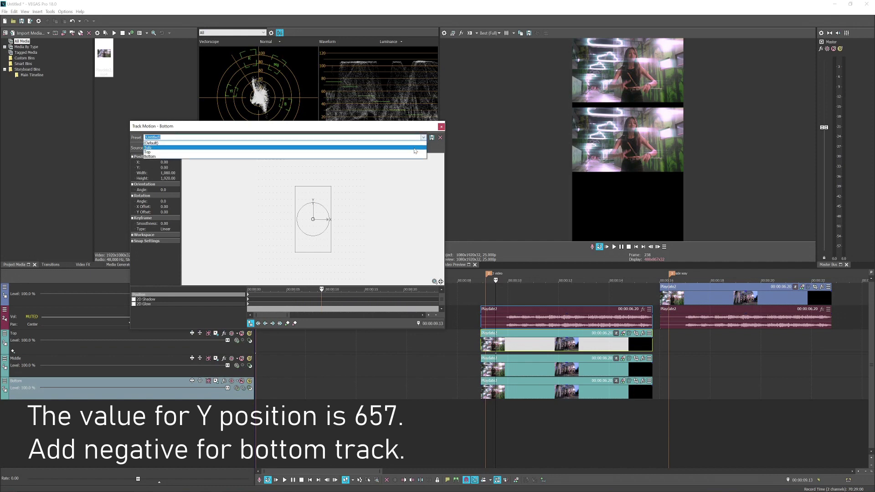
{"action": "left_click", "coordinate": [406, 158]}
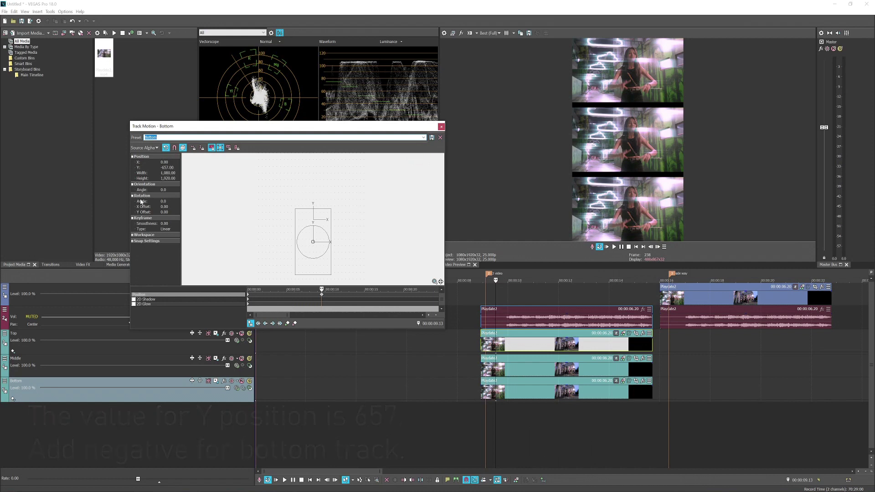
{"action": "left_click", "coordinate": [441, 126]}
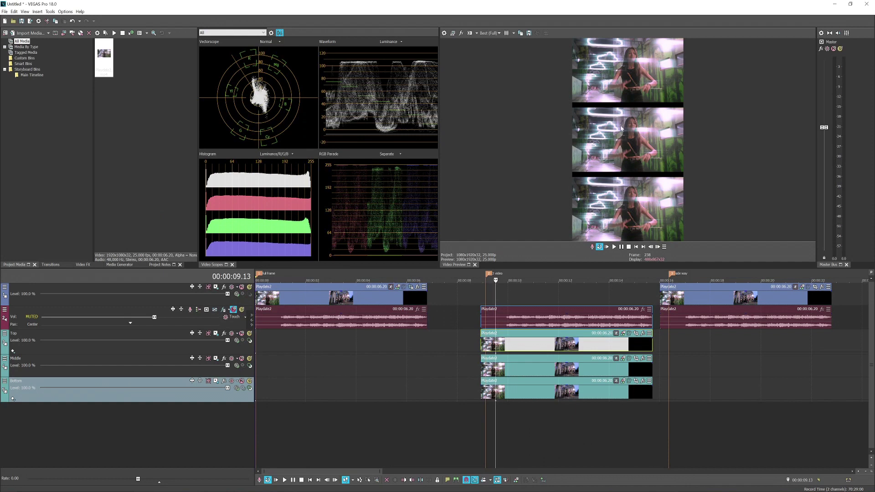
Play back the stacked result, then shift the last Playdate2 clip slightly later
{"action": "left_click", "coordinate": [613, 246]}
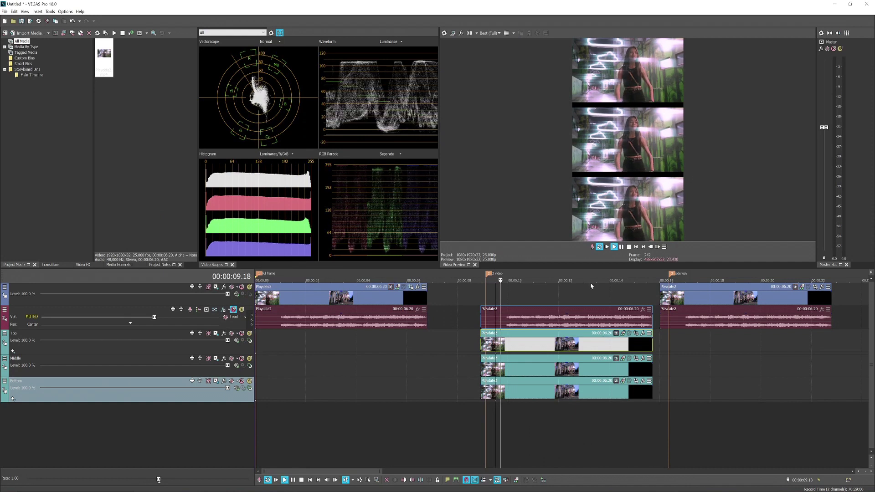
{"action": "key", "text": "space"}
{"action": "left_click", "coordinate": [677, 300]}
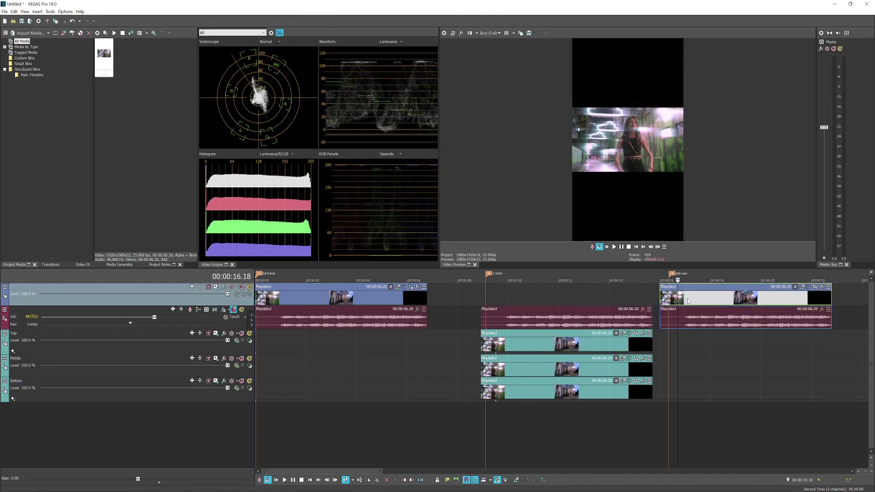
{"action": "left_click_drag", "start_coordinate": [678, 299], "coordinate": [687, 299]}
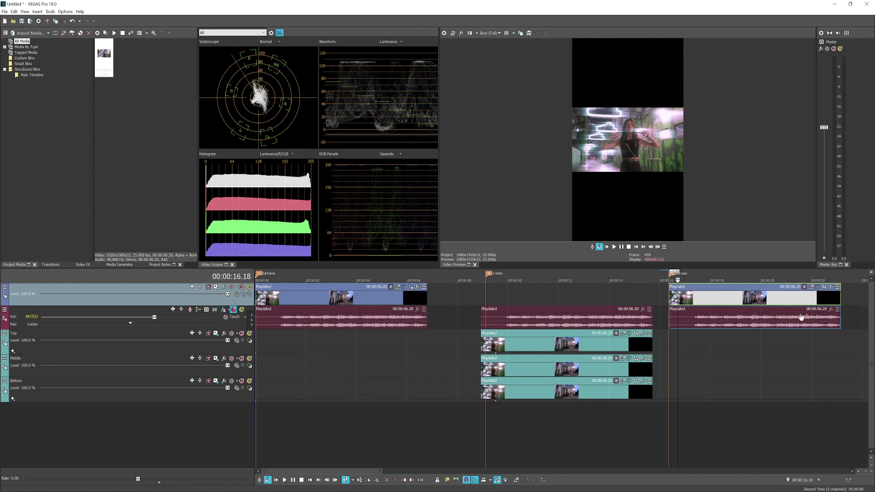
Insert a new top video track and move the last Playdate2 clip onto it
{"action": "right_click", "coordinate": [243, 299]}
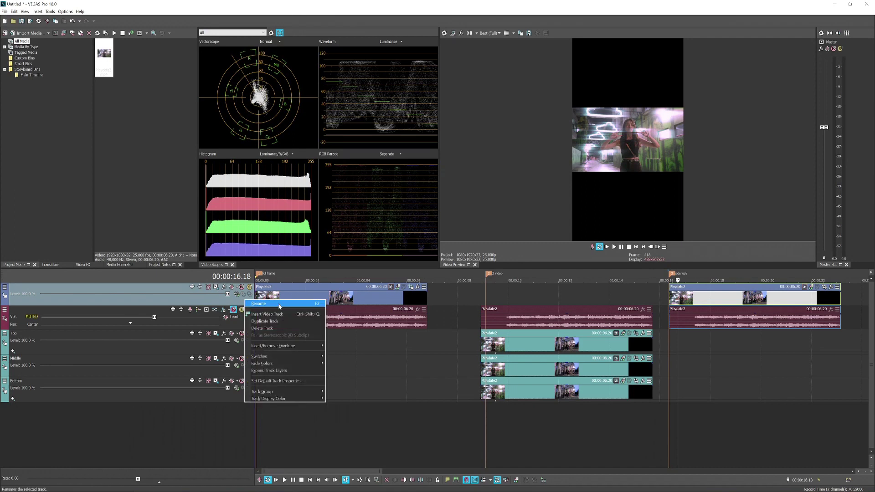
{"action": "left_click", "coordinate": [282, 315]}
{"action": "left_click_drag", "start_coordinate": [693, 317], "coordinate": [664, 300]}
{"action": "left_click", "coordinate": [217, 287]}
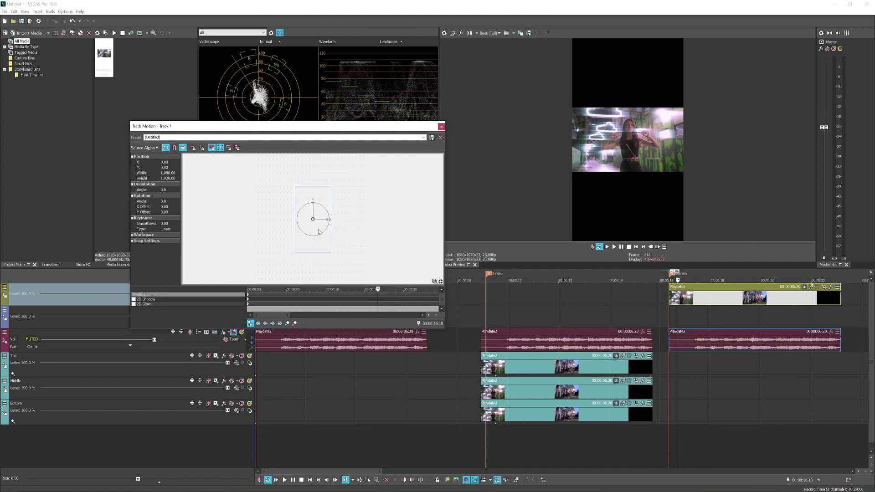
Try the track's orientation angle at 90°, then at -90°
{"action": "left_click", "coordinate": [173, 189]}
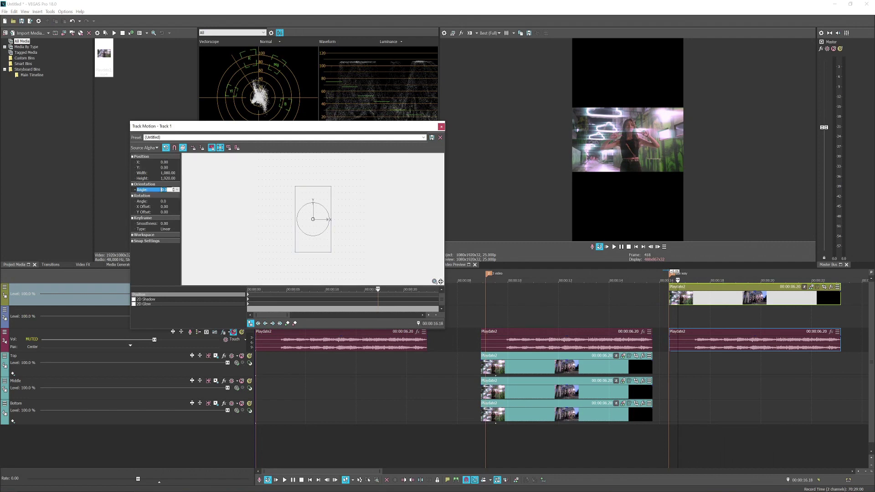
{"action": "type", "text": "90"}
{"action": "key", "text": "Return"}
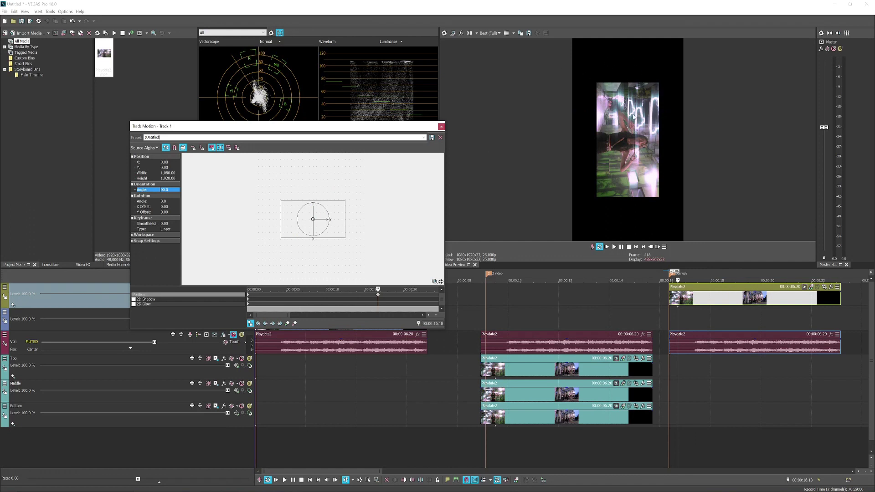
{"action": "left_click", "coordinate": [162, 190]}
{"action": "type", "text": "-90"}
{"action": "key", "text": "Return"}
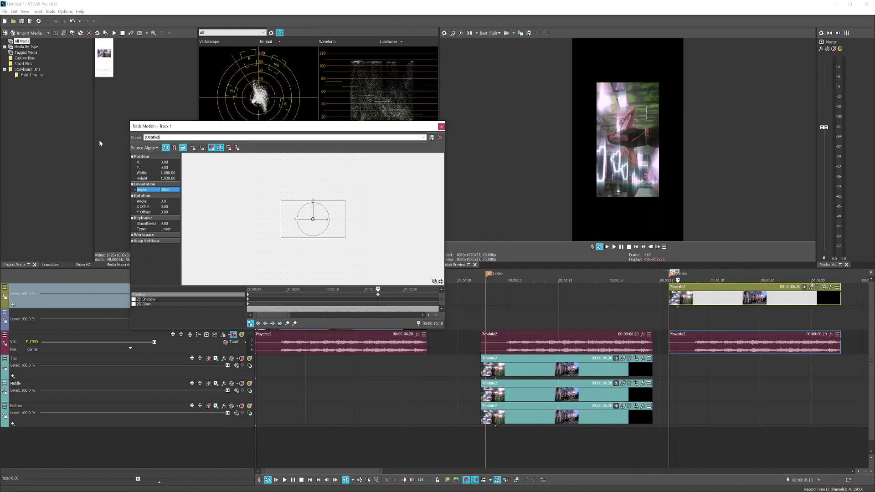
Set the track width to 1,920 and the angle back to 90°, then close Track Motion
{"action": "left_click", "coordinate": [173, 175]}
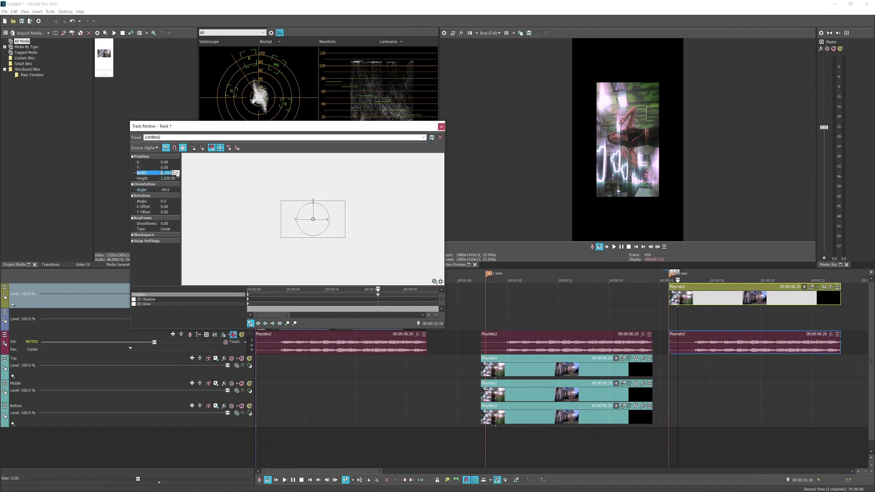
{"action": "type", "text": "1,9"}
{"action": "type", "text": "20"}
{"action": "key", "text": "Return"}
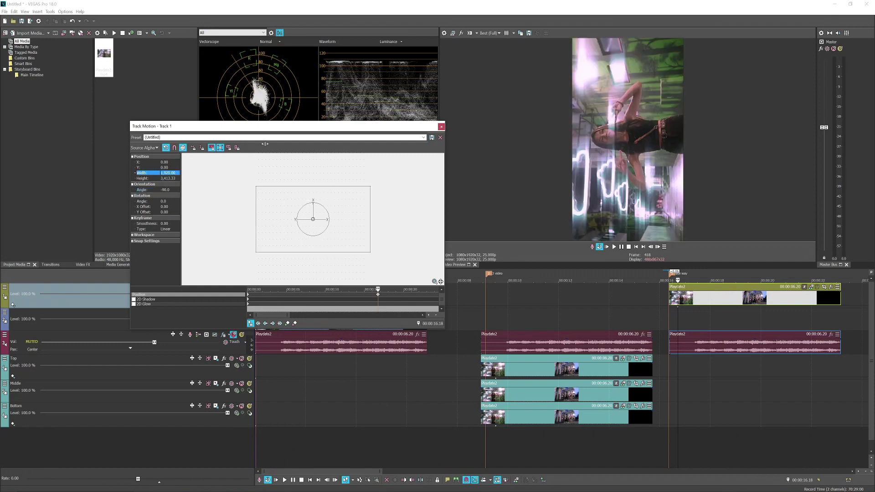
{"action": "left_click", "coordinate": [164, 189]}
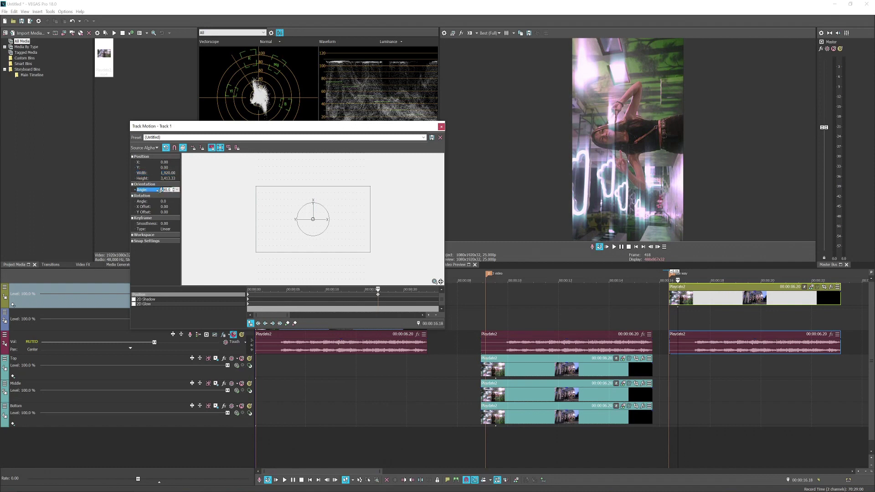
{"action": "left_click", "coordinate": [162, 189]}
{"action": "key", "text": "Return"}
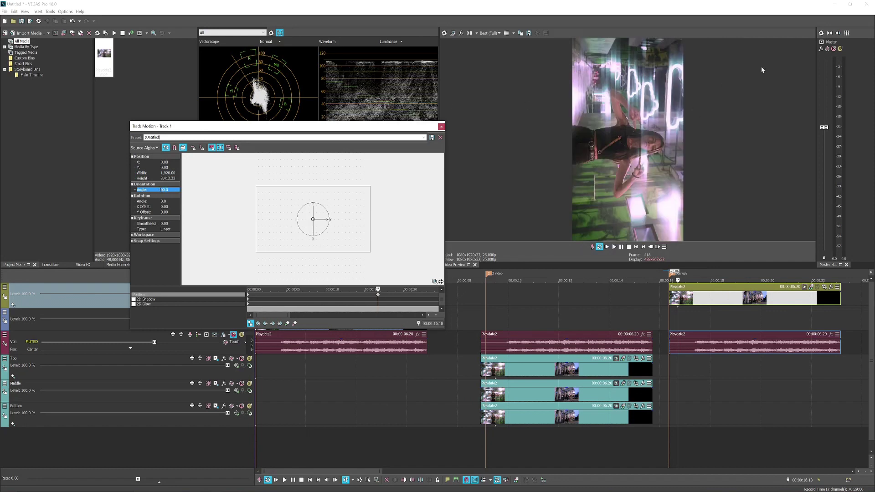
{"action": "left_click", "coordinate": [441, 127]}
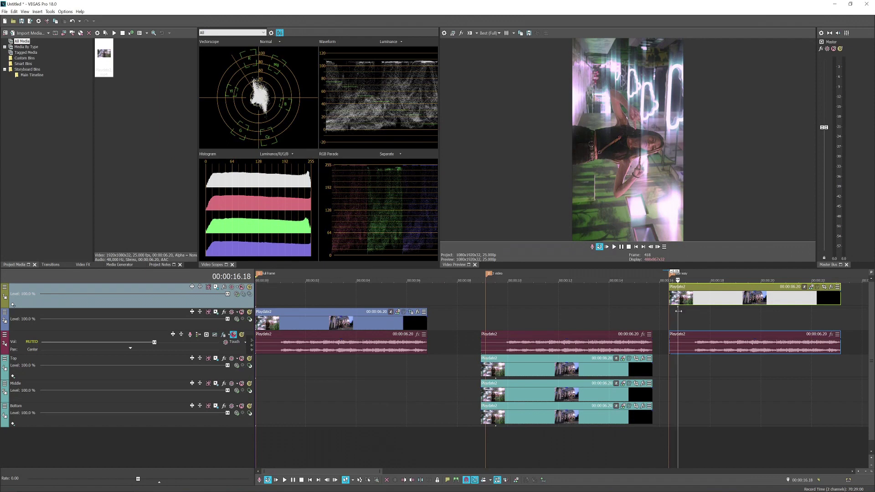
Preview the full-frame, three-stacked (00:00:13.00) and rotated (00:00:18.10) sections of the timeline
{"action": "left_click", "coordinate": [360, 325]}
{"action": "left_click", "coordinate": [530, 369]}
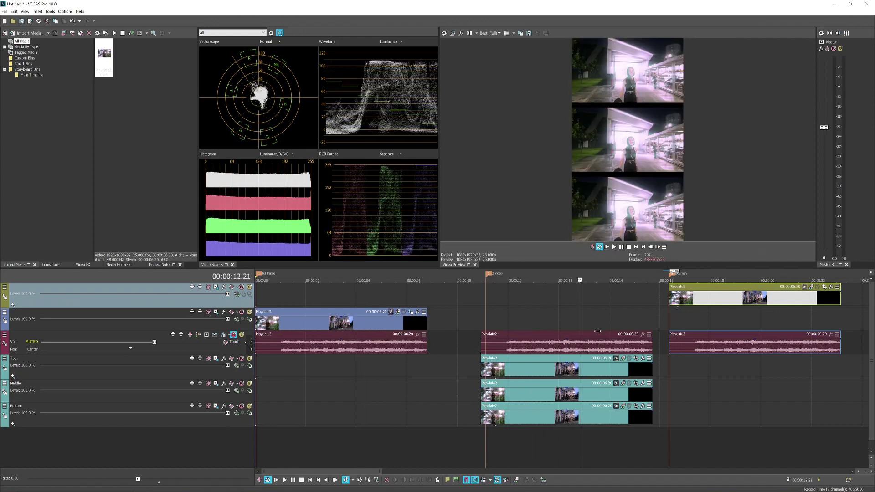
{"action": "left_click", "coordinate": [719, 332]}
{"action": "left_click", "coordinate": [313, 296]}
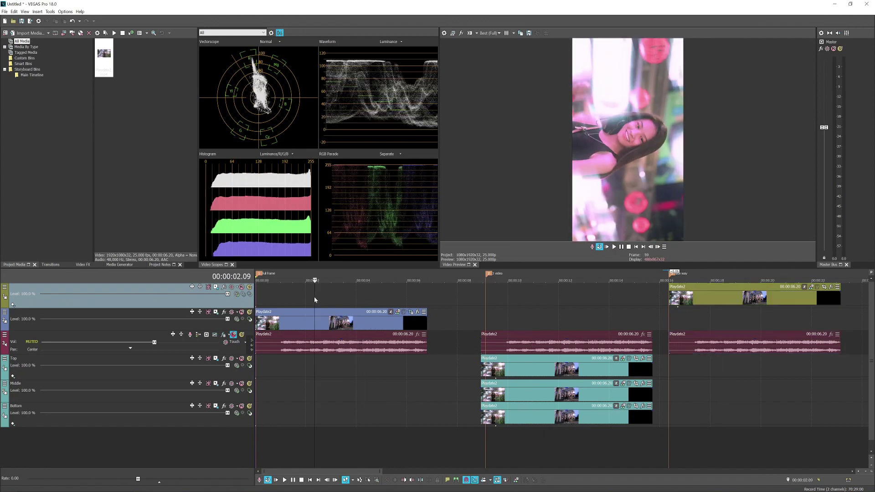
{"action": "left_click", "coordinate": [583, 312]}
{"action": "left_click", "coordinate": [681, 314]}
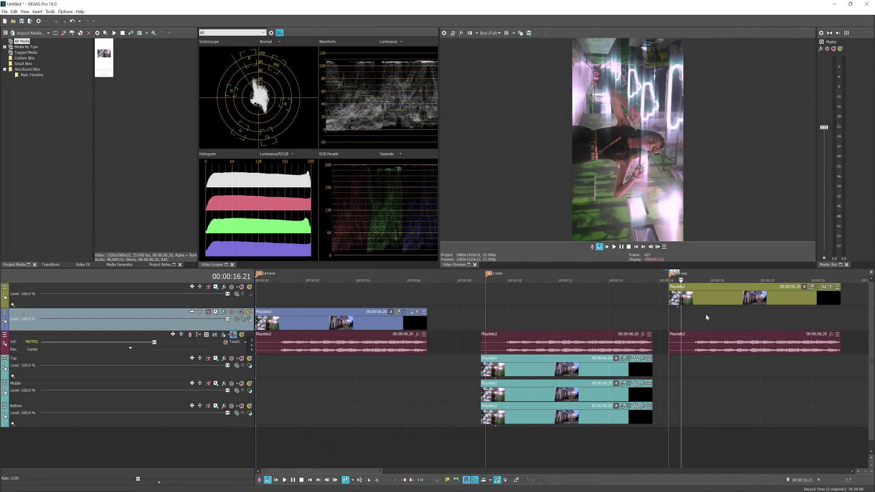
{"action": "left_click", "coordinate": [292, 298]}
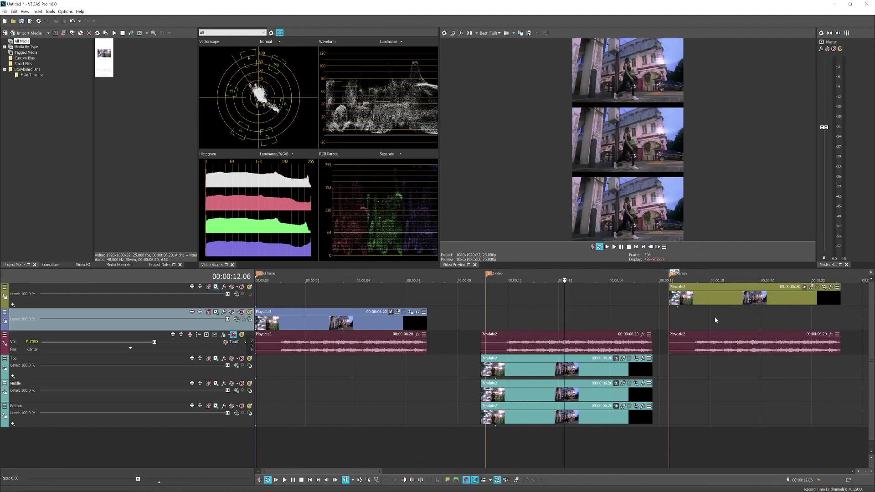
{"action": "left_click", "coordinate": [353, 307]}
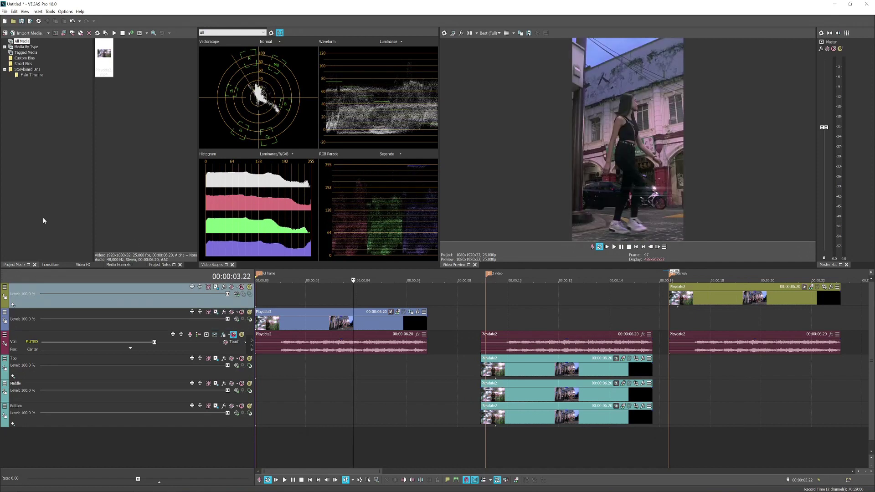
In Render As, pick the MAGIX AVC/AAC MP4 Instagram Story template and customize it
{"action": "left_click", "coordinate": [4, 12]}
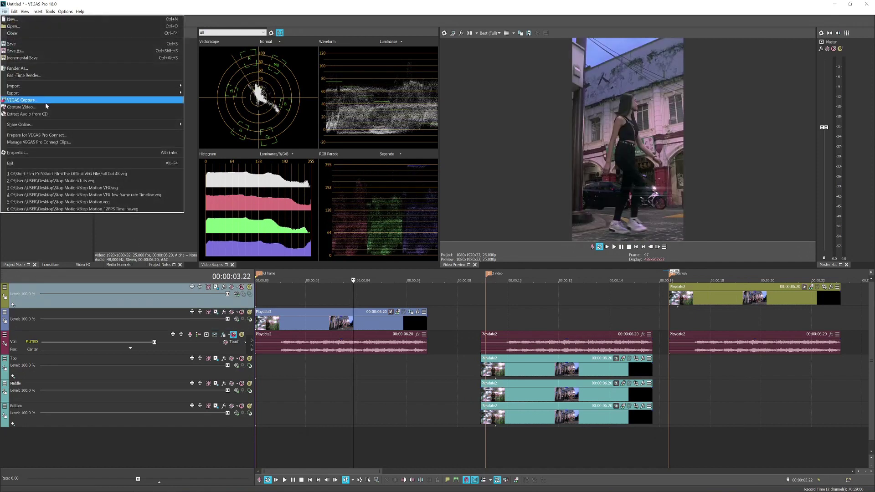
{"action": "left_click", "coordinate": [53, 72]}
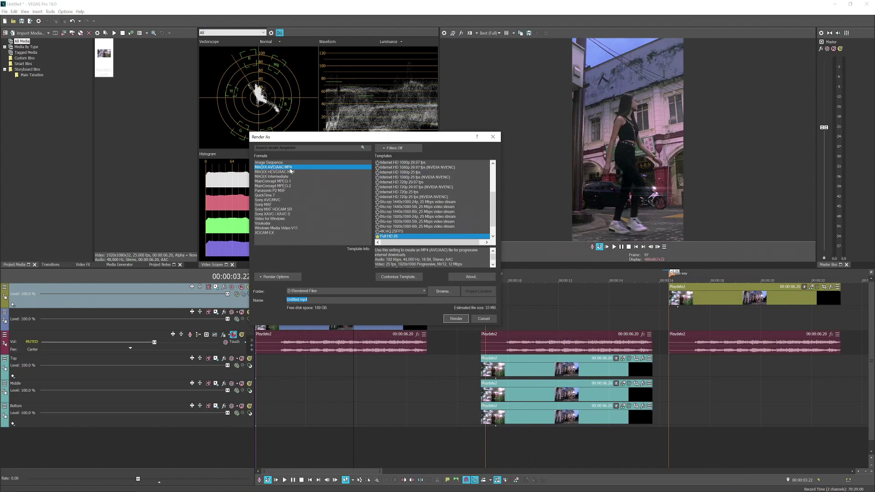
{"action": "left_click", "coordinate": [281, 167]}
{"action": "scroll", "coordinate": [409, 218], "scroll_direction": "down", "scroll_amount": 2}
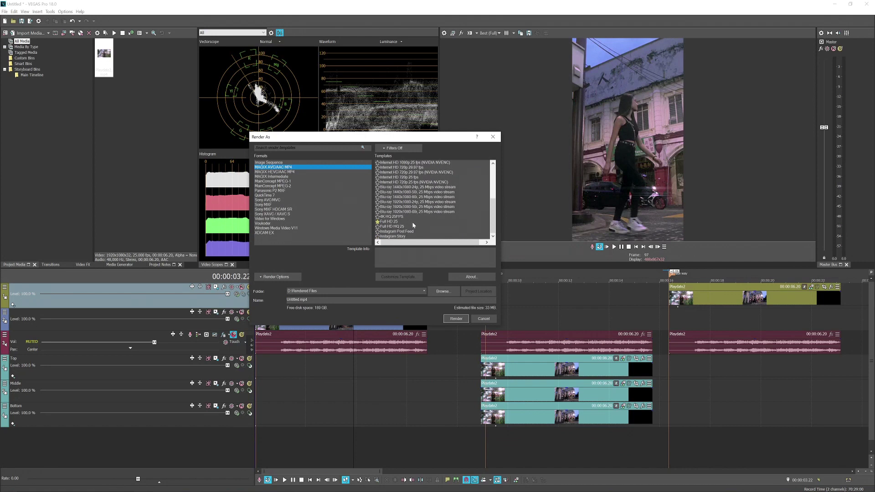
{"action": "left_click", "coordinate": [394, 236]}
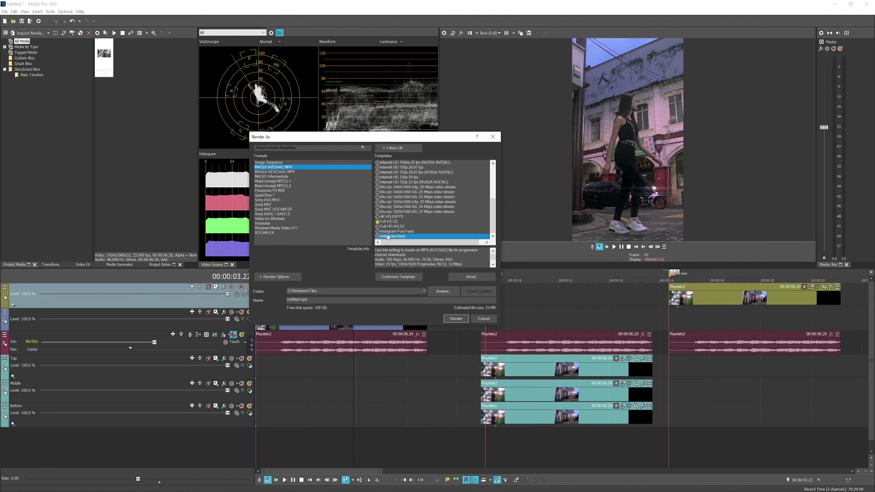
{"action": "left_click", "coordinate": [406, 277]}
{"action": "left_click_drag", "start_coordinate": [375, 113], "coordinate": [341, 106]}
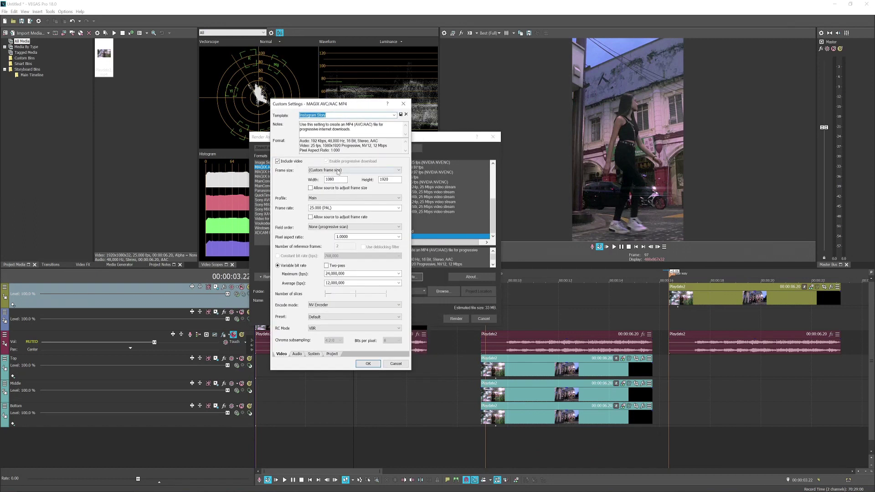
Verify the Instagram Story template's frame size is 1080 wide by 1920 high
{"action": "left_click", "coordinate": [336, 179]}
{"action": "double_click", "coordinate": [383, 179]}
{"action": "left_click_drag", "start_coordinate": [365, 101], "coordinate": [344, 82]}
{"action": "left_click", "coordinate": [382, 86]}
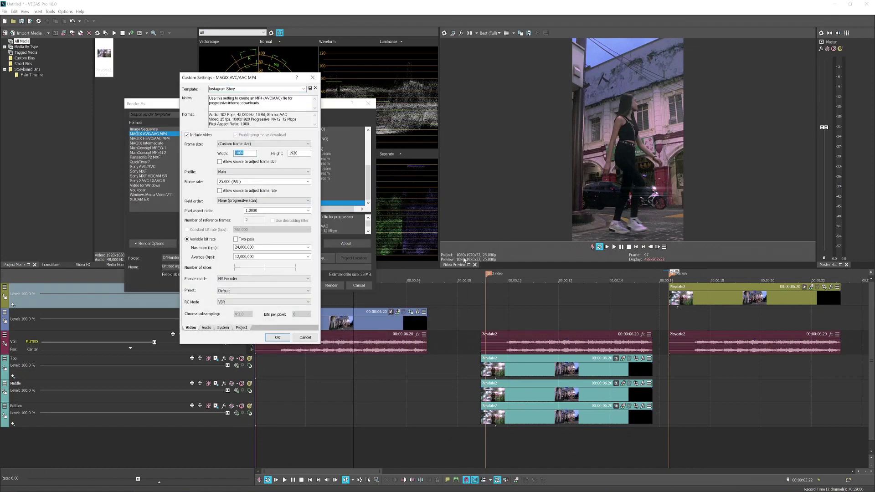
{"action": "key", "text": "Tab"}
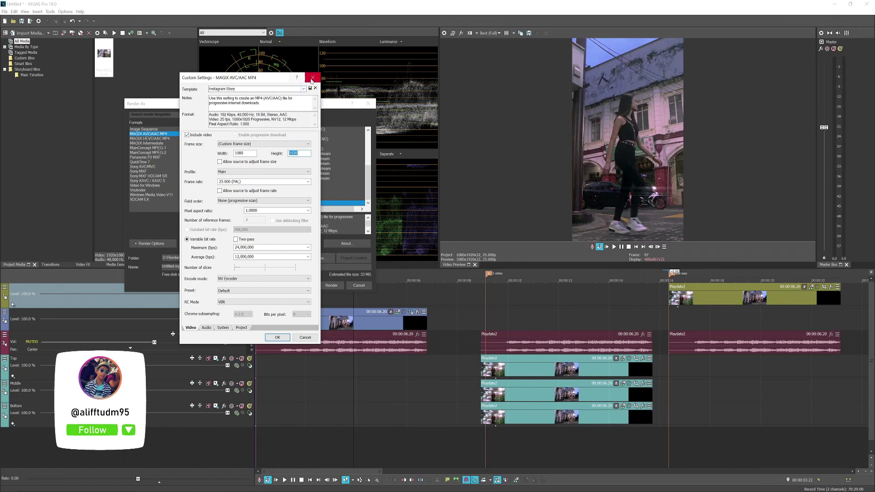
Close Custom Settings and the Render As window without rendering
{"action": "left_click", "coordinate": [277, 337]}
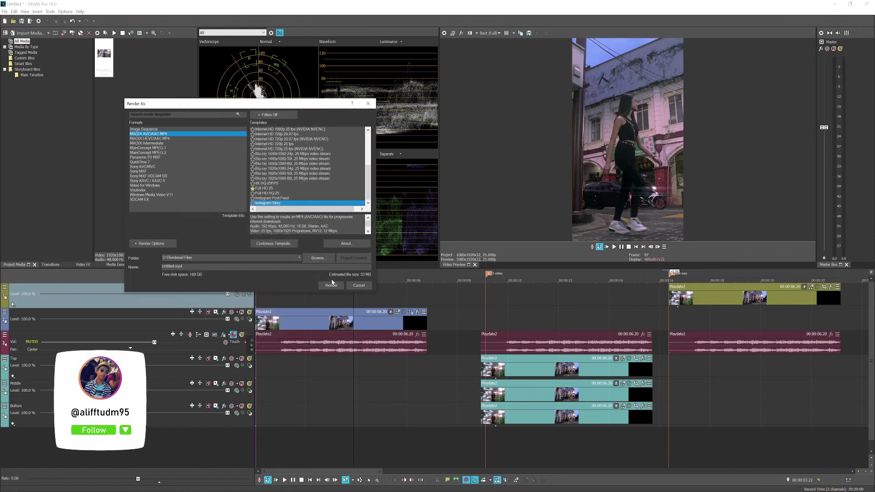
{"action": "left_click", "coordinate": [368, 104]}
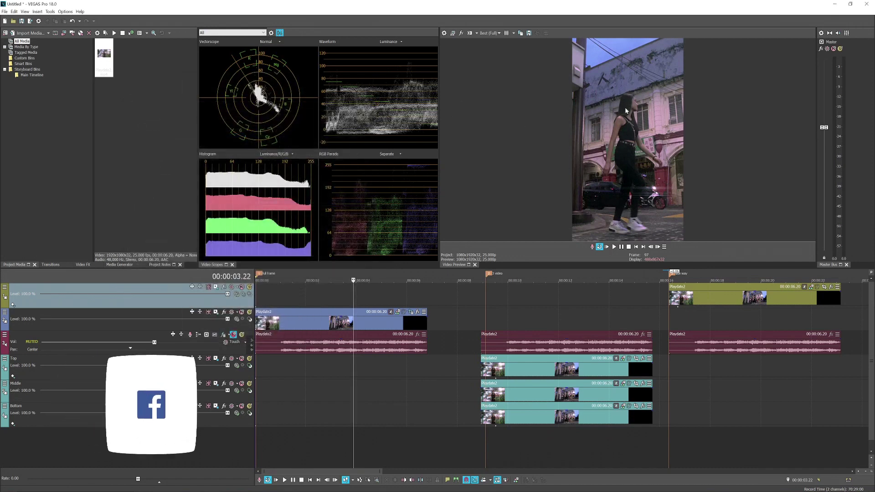